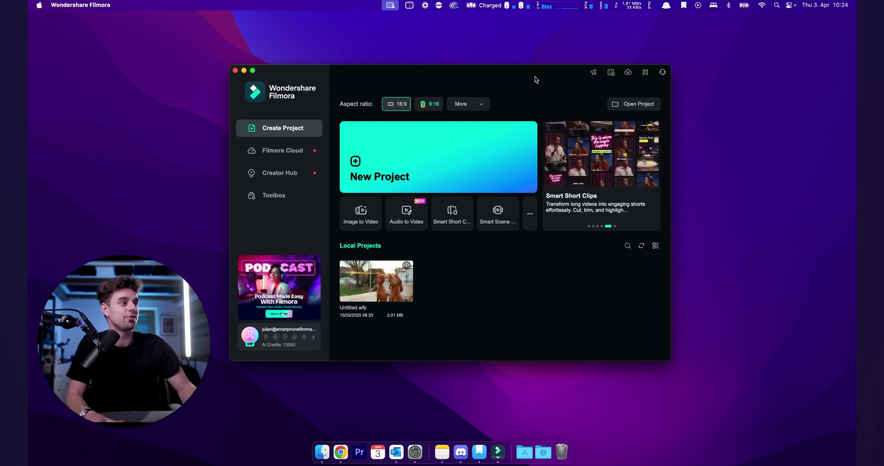
# - Start a new blank project from the start window
pyautogui.moveTo(536, 79); pyautogui.dragTo(542, 81)
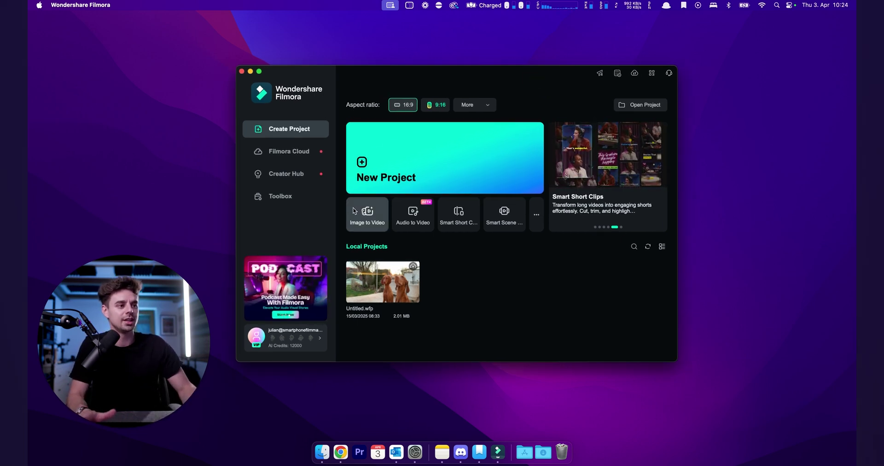
pyautogui.moveTo(374, 214)
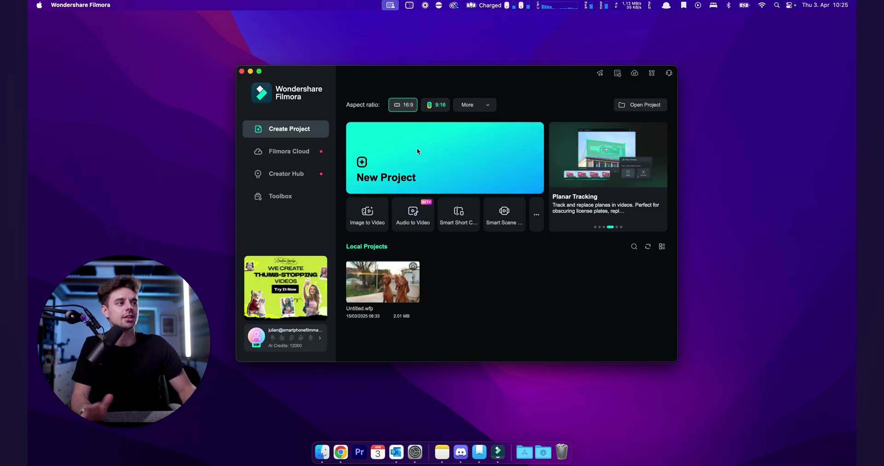
pyautogui.click(418, 165)
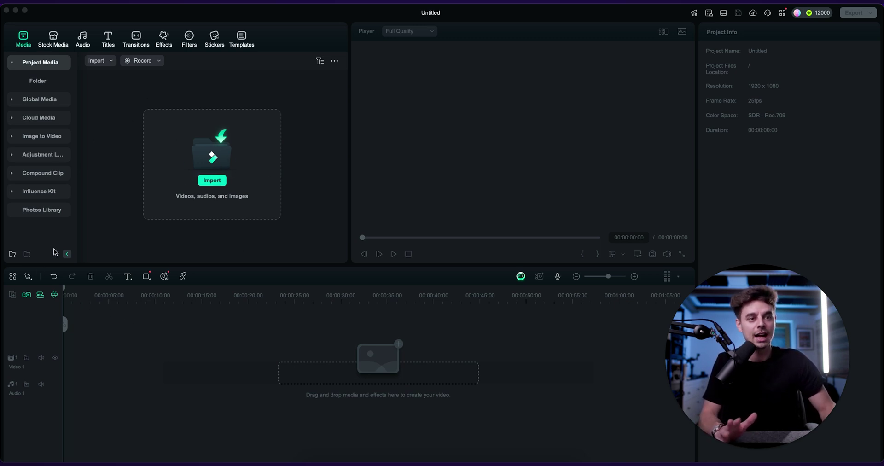
# - Browse the Stock Media, Audio and Titles libraries, then return to Project Media
pyautogui.click(53, 38)
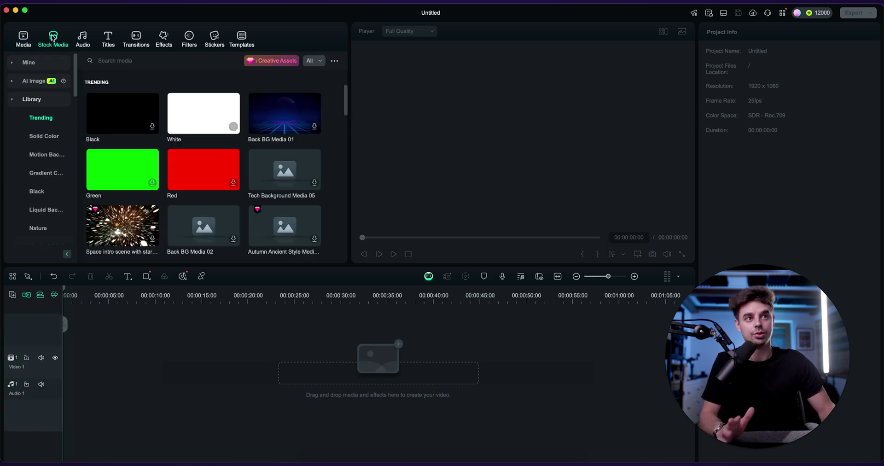
pyautogui.click(84, 37)
pyautogui.click(108, 37)
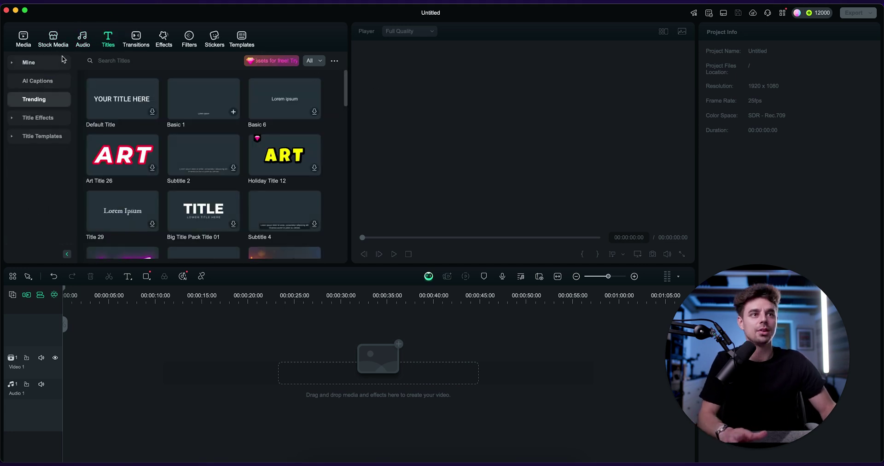
pyautogui.click(24, 38)
# - Open the media import file picker and cancel it, twice
pyautogui.click(212, 180)
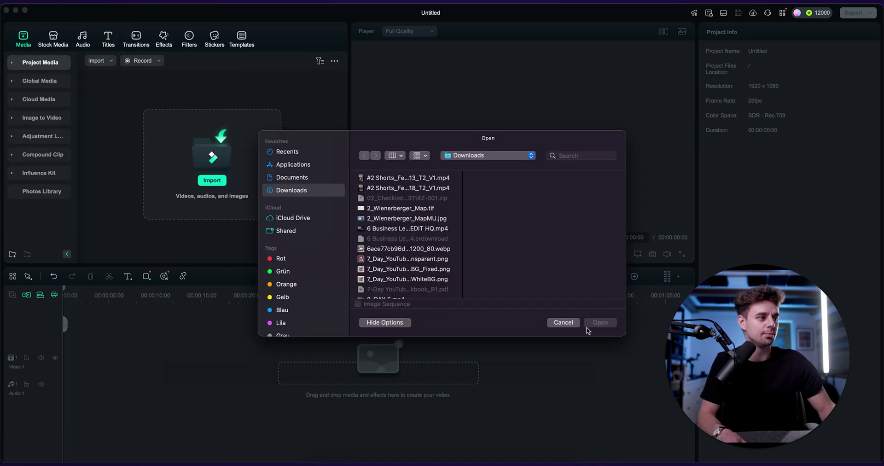
pyautogui.click(562, 323)
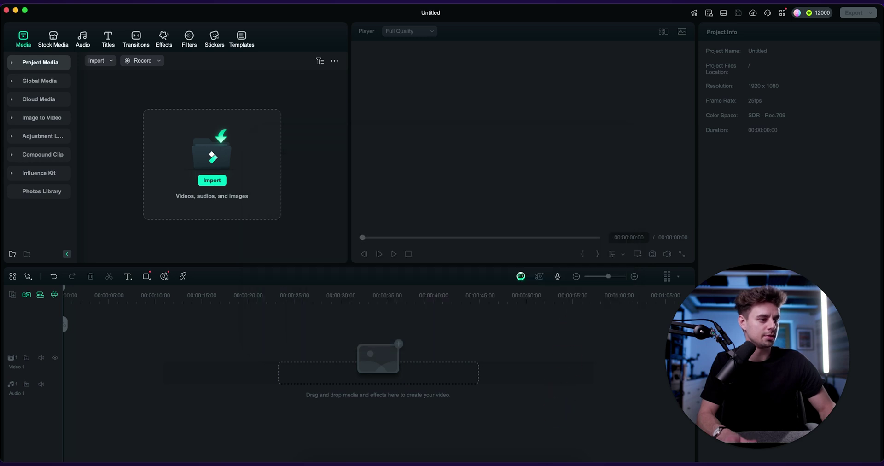
pyautogui.click(211, 181)
pyautogui.click(563, 322)
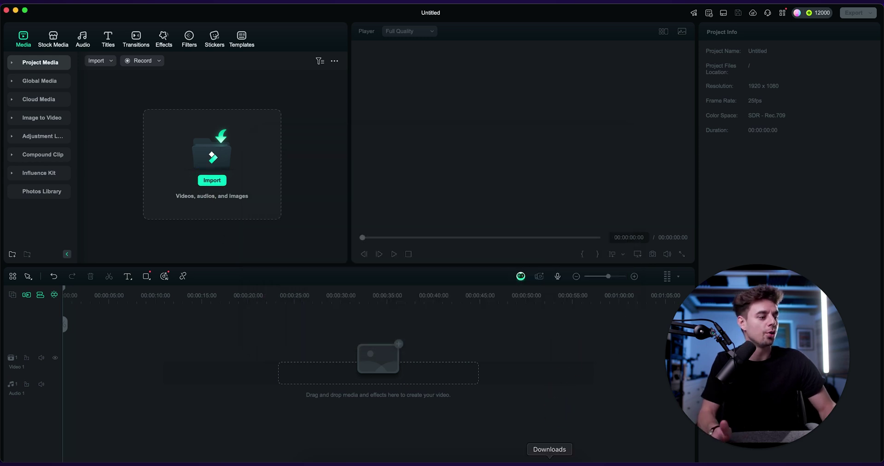
# - Import IMG_8934 from Downloads into Project Media without creating a proxy
pyautogui.click(551, 458)
pyautogui.moveTo(559, 348); pyautogui.dragTo(227, 158)
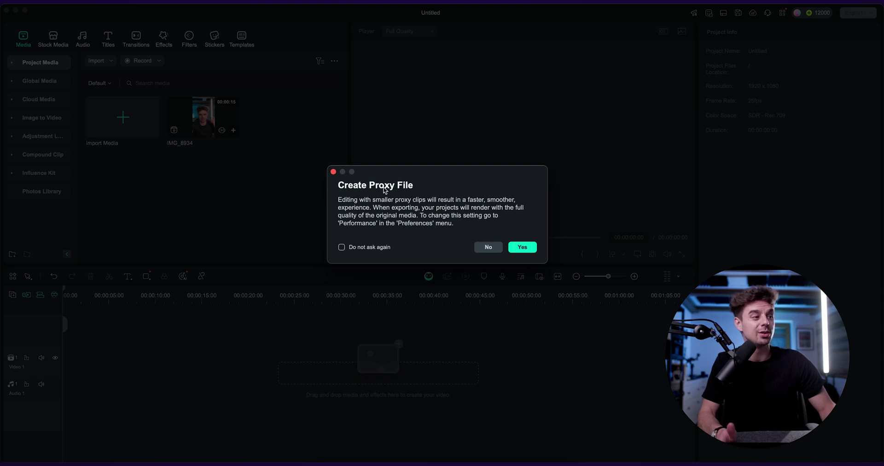
pyautogui.click(484, 247)
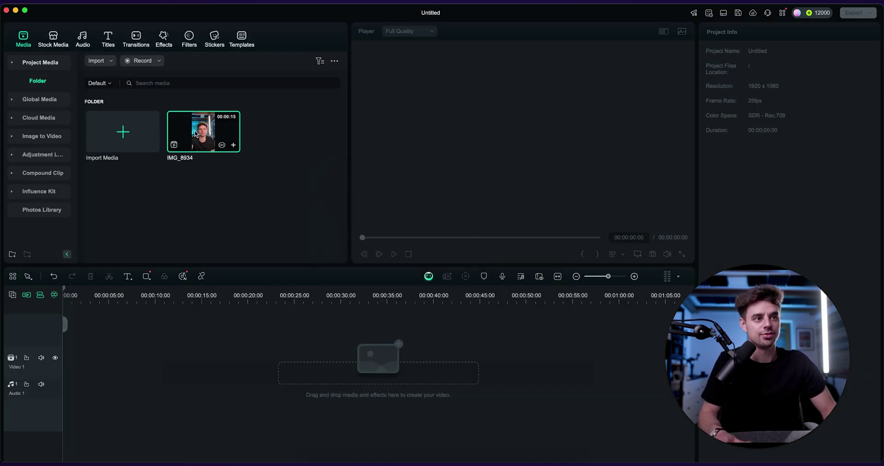
# - Place IMG_8934 on Video 1 and match the project to its 2160 x 3840 format
pyautogui.moveTo(210, 192); pyautogui.dragTo(224, 339)
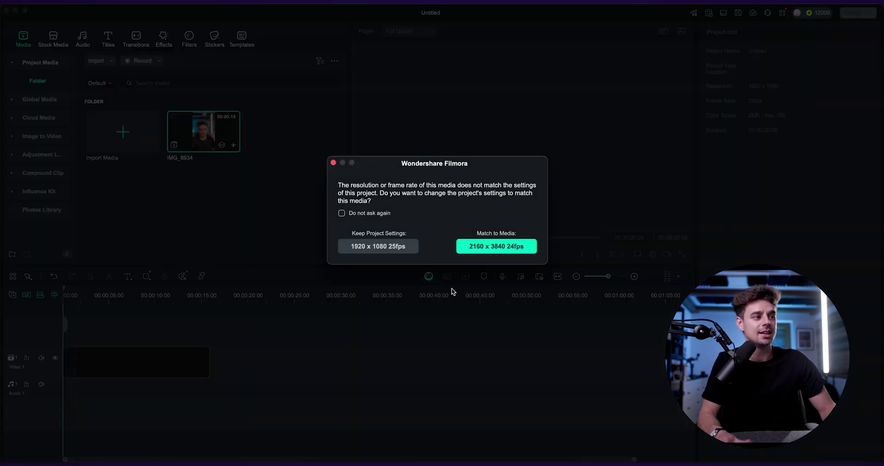
pyautogui.click(488, 247)
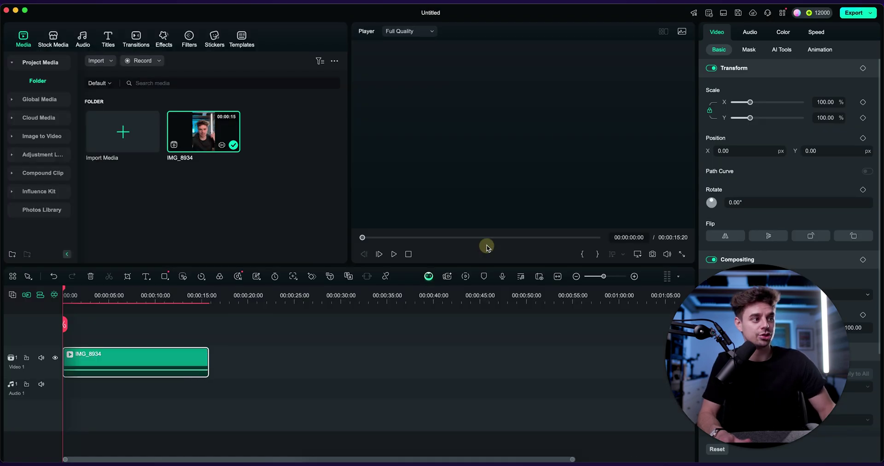
pyautogui.click(121, 322)
pyautogui.click(126, 355)
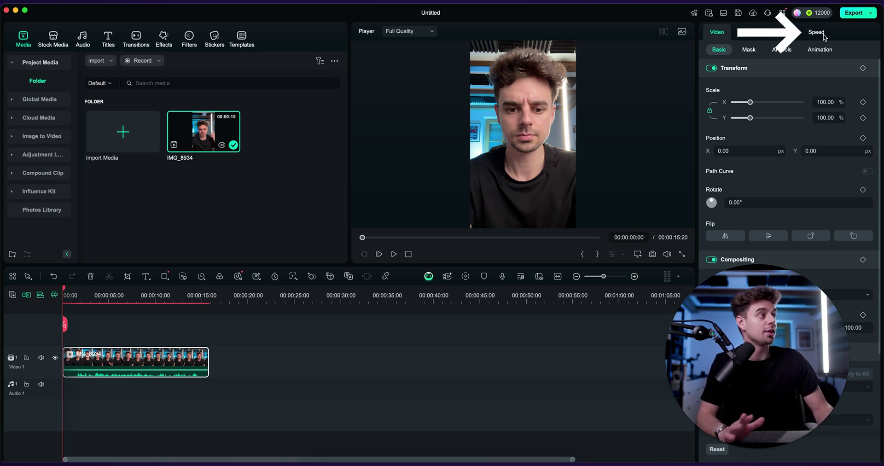
# - Show the selfie clip's Speed settings and its Speed Ramping presets
pyautogui.press('super+r')
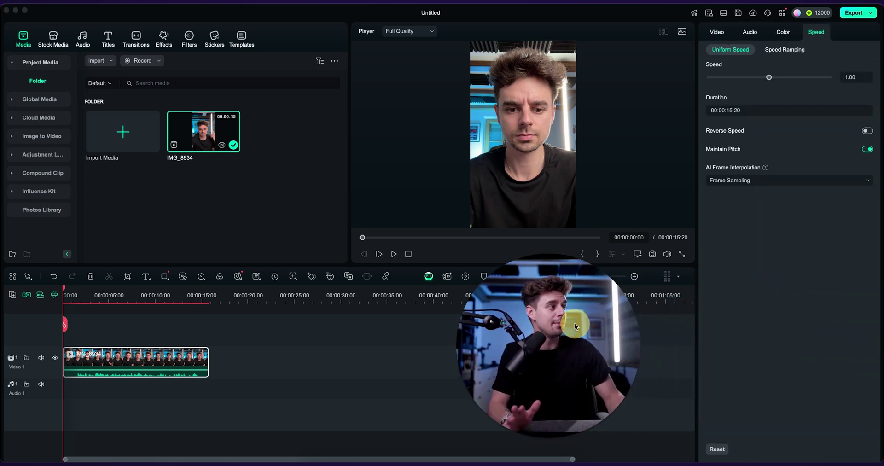
pyautogui.click(784, 49)
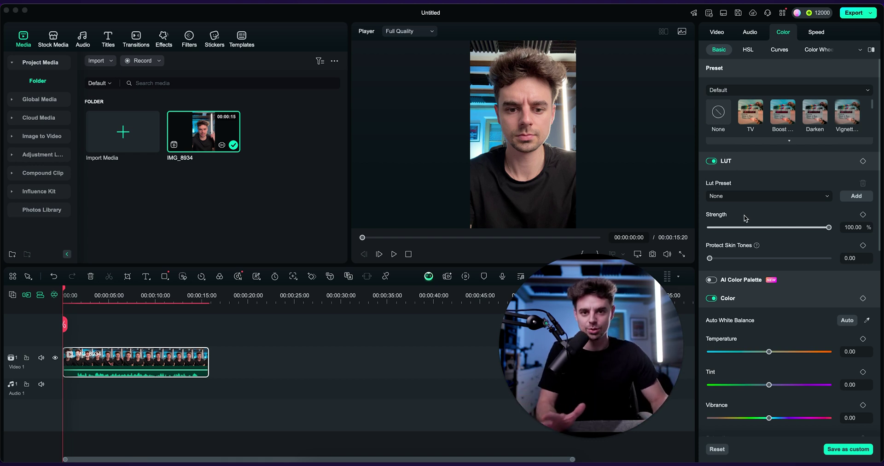
# - Set contrast 27, highlight -24, shadow 14 and vibrance 22, then preview at 00:00:05:23
pyautogui.scroll(-10, 788, 278)
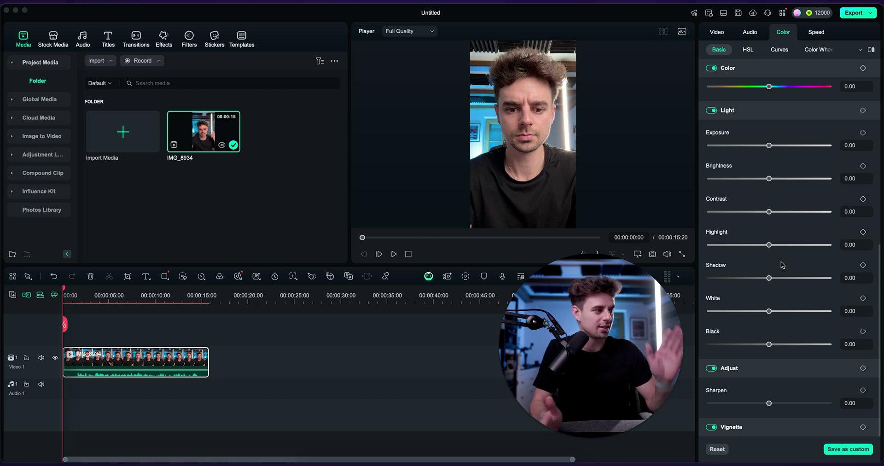
pyautogui.moveTo(778, 212); pyautogui.dragTo(785, 212)
pyautogui.click(756, 245)
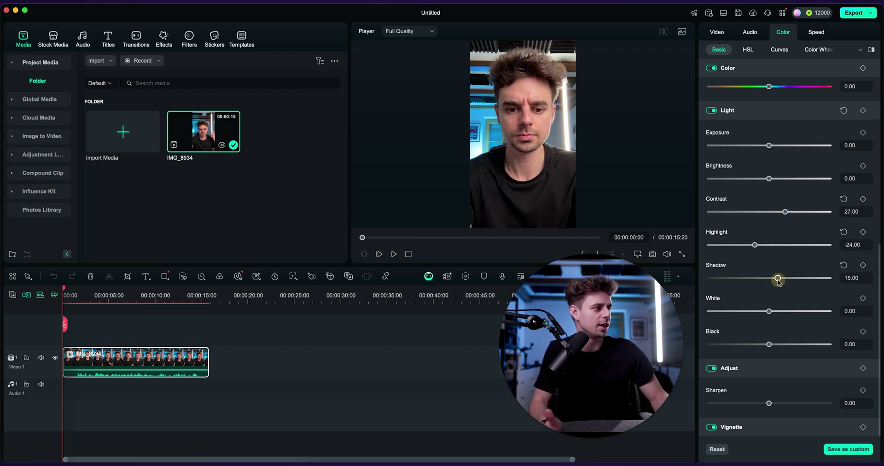
pyautogui.moveTo(778, 279); pyautogui.dragTo(777, 279)
pyautogui.scroll(3, 780, 197)
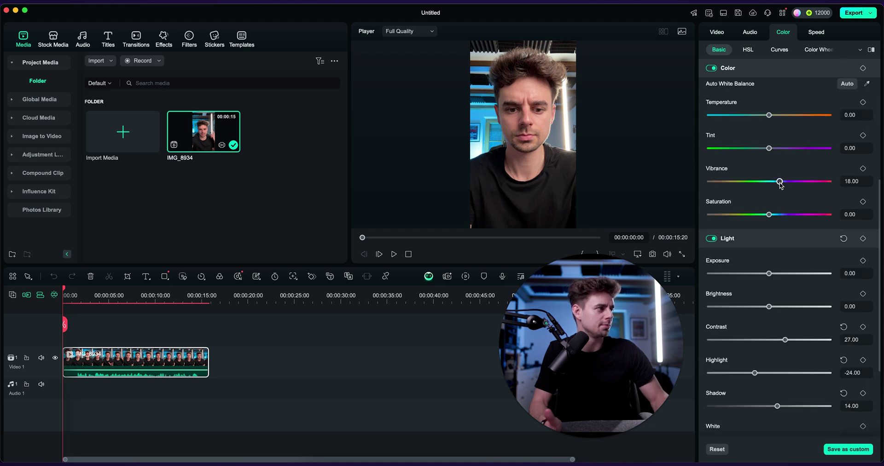
pyautogui.moveTo(780, 183); pyautogui.dragTo(782, 183)
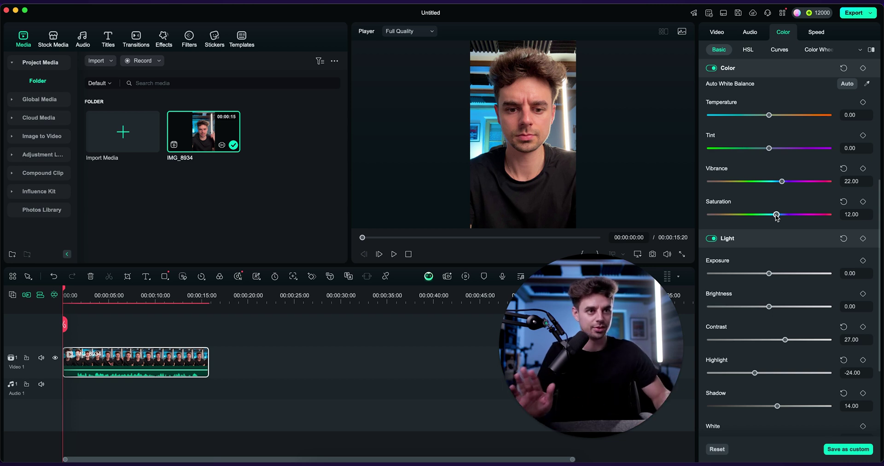
pyautogui.click(117, 297)
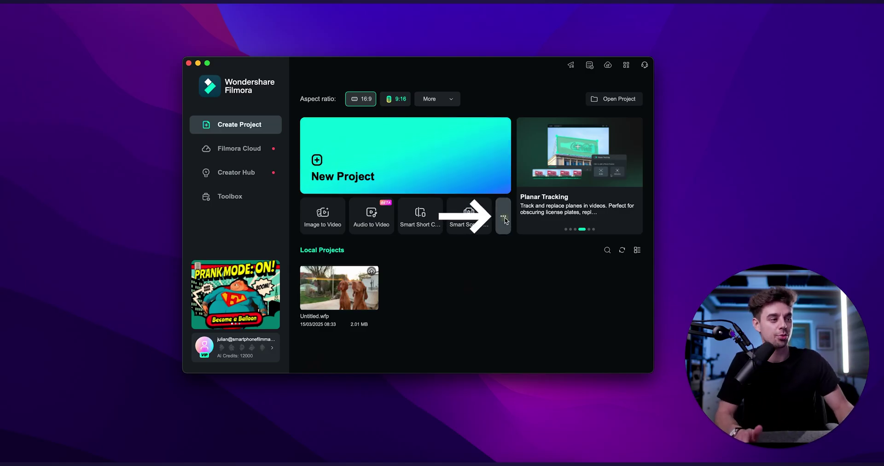
# - Open the Toolbox and scroll down to the Smart BGM Generation and Auto Reframe cards
pyautogui.click(503, 217)
pyautogui.moveTo(440, 71); pyautogui.dragTo(429, 70)
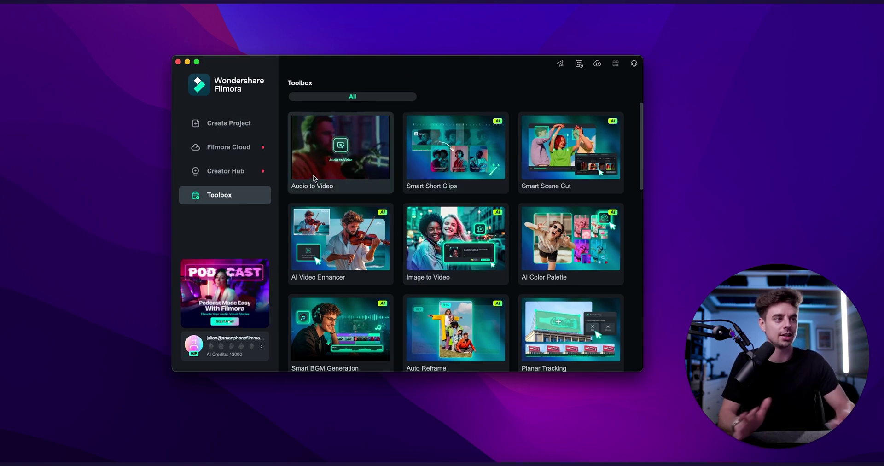
pyautogui.scroll(-10, 445, 193)
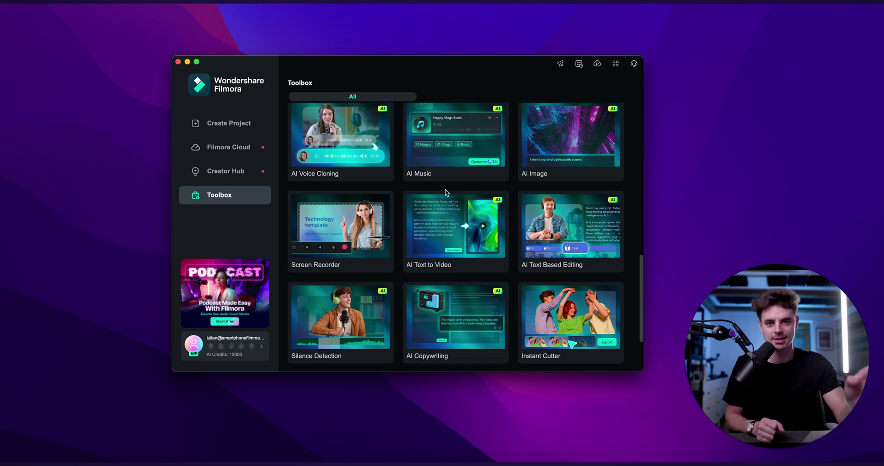
pyautogui.scroll(-4, 445, 193)
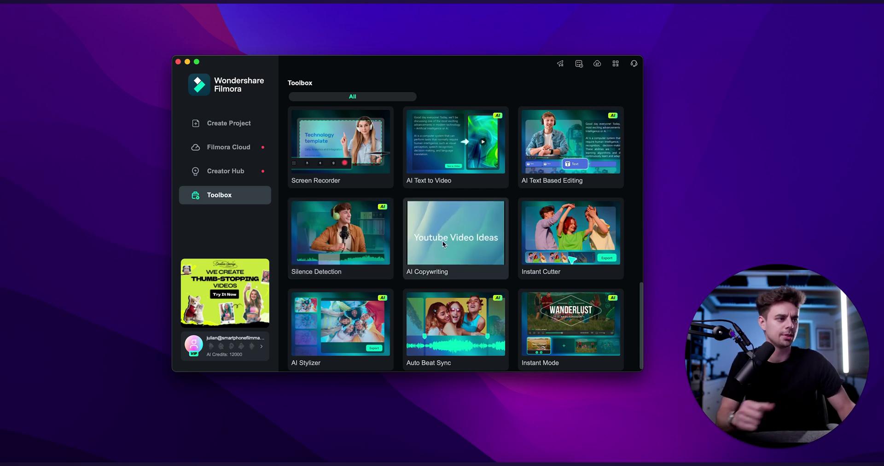
pyautogui.scroll(-1, 493, 237)
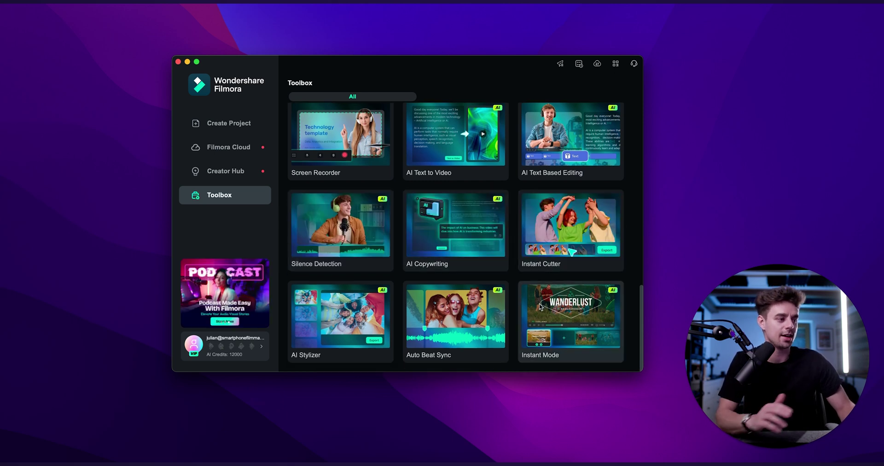
pyautogui.scroll(5, 507, 285)
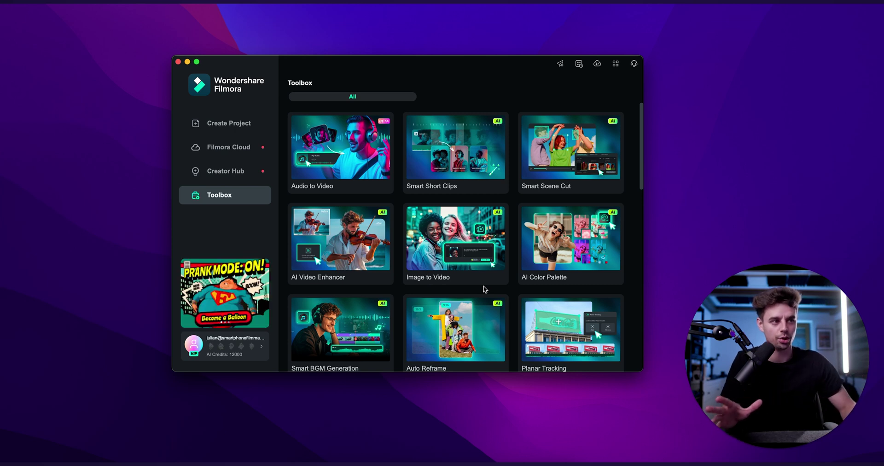
pyautogui.scroll(-2, 483, 289)
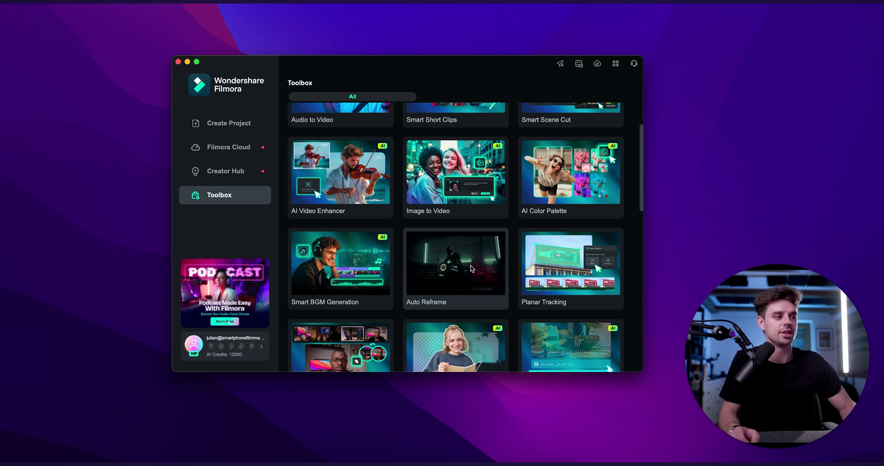
# - Load IMG_5712.MOV into Auto Reframe, play it, and reframe it to 9:16 portrait
pyautogui.click(471, 270)
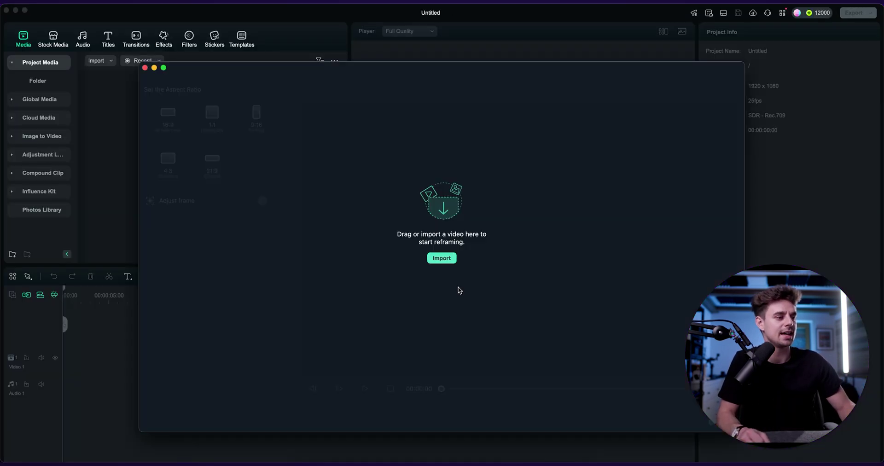
pyautogui.moveTo(460, 67); pyautogui.dragTo(428, 66)
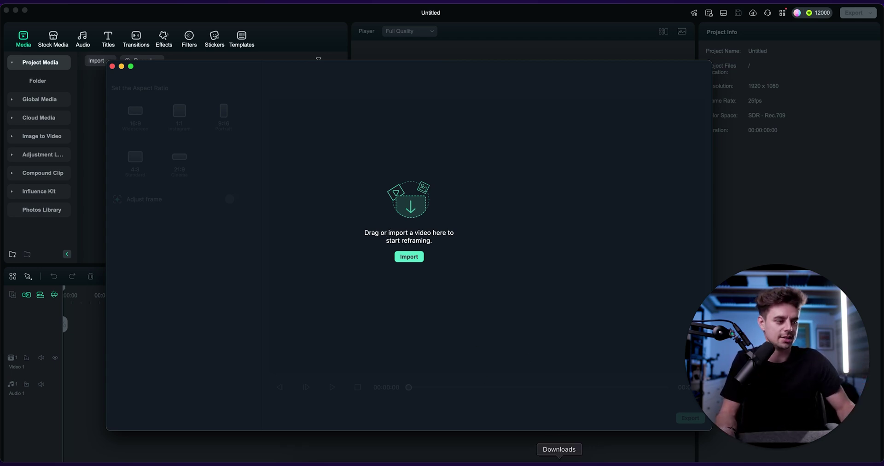
pyautogui.click(559, 461)
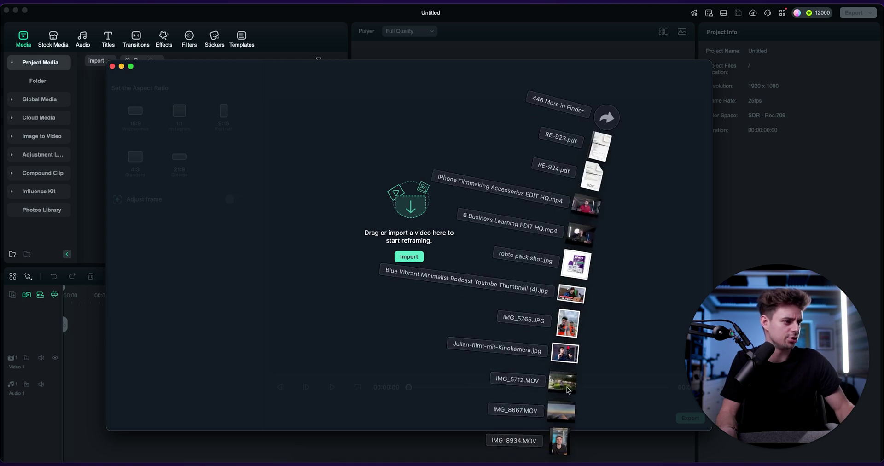
pyautogui.moveTo(567, 389); pyautogui.dragTo(477, 266)
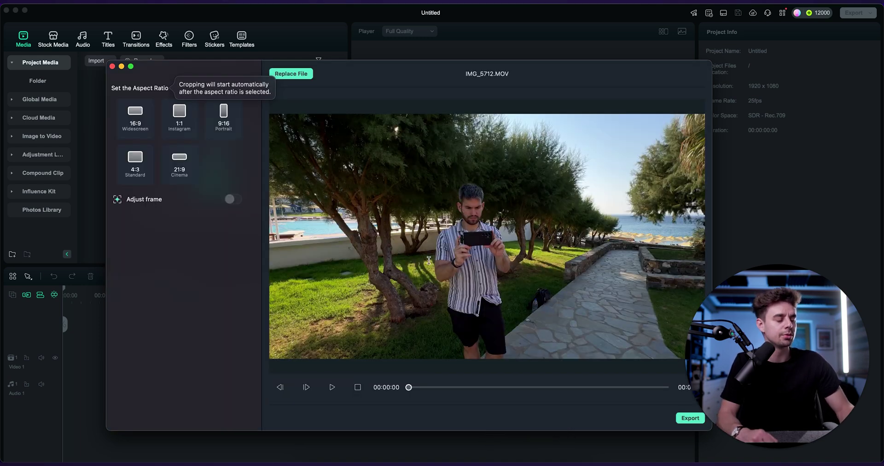
pyautogui.click(331, 388)
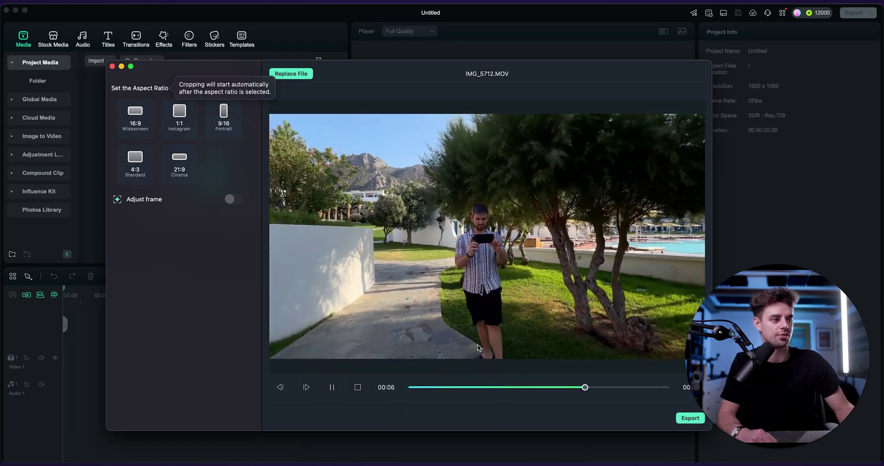
pyautogui.click(224, 125)
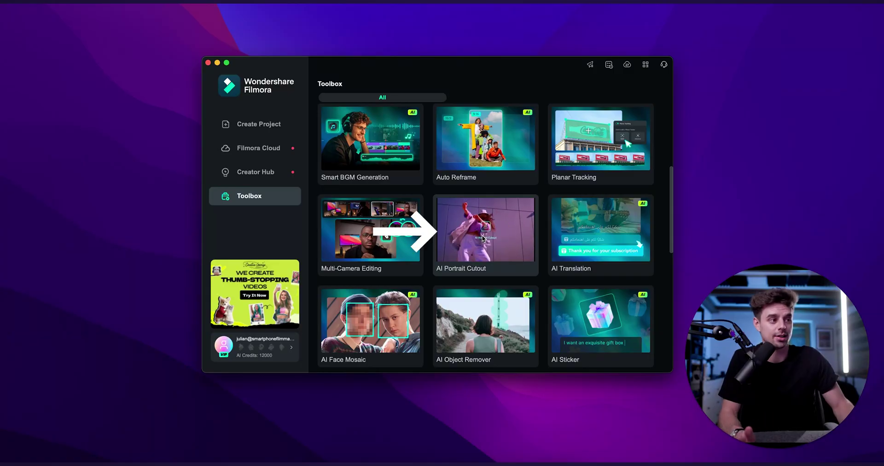
# - Open IMG_8934.MOV with AI Portrait Cutout, skipping the proxy and matching 2160 x 3840 24fps
pyautogui.click(486, 233)
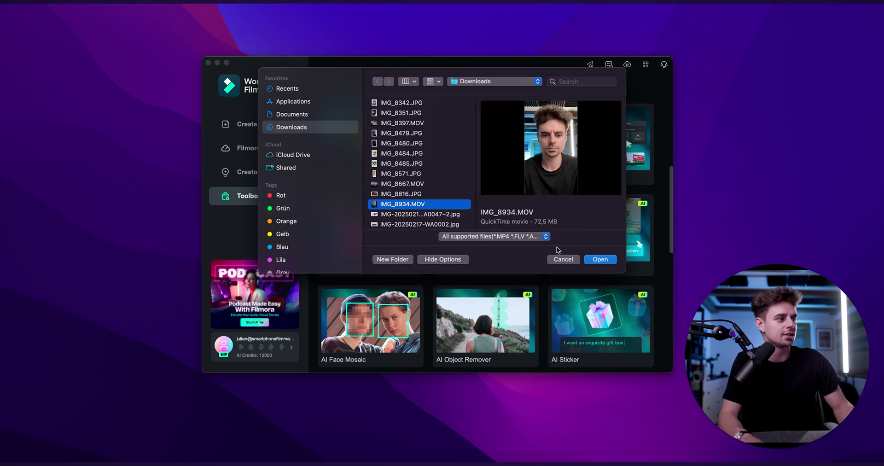
pyautogui.click(600, 260)
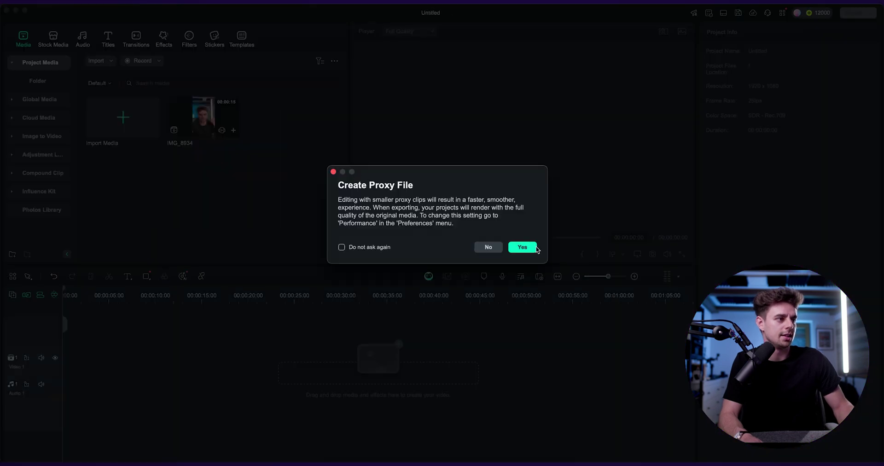
pyautogui.click(489, 247)
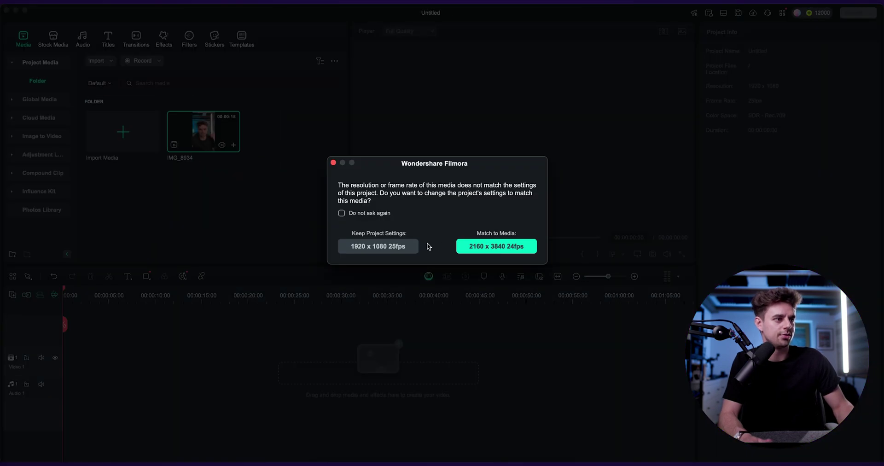
pyautogui.click(496, 248)
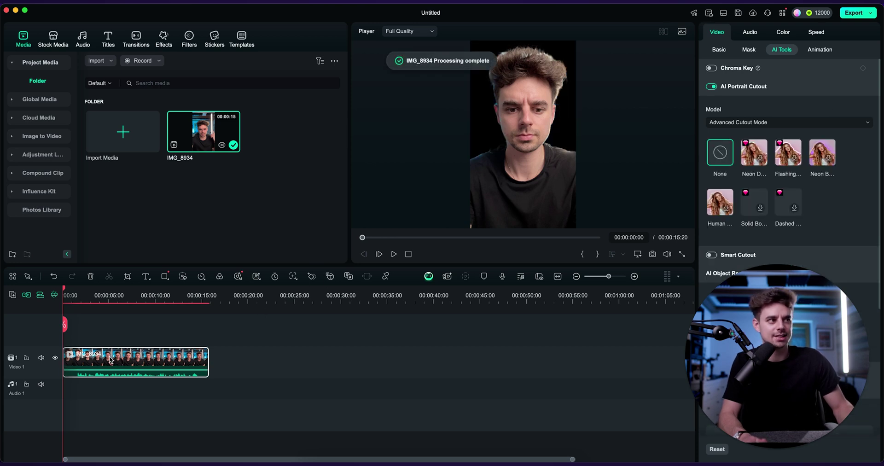
# - Play back the cut-out clip, pausing and resuming once
pyautogui.press('space')
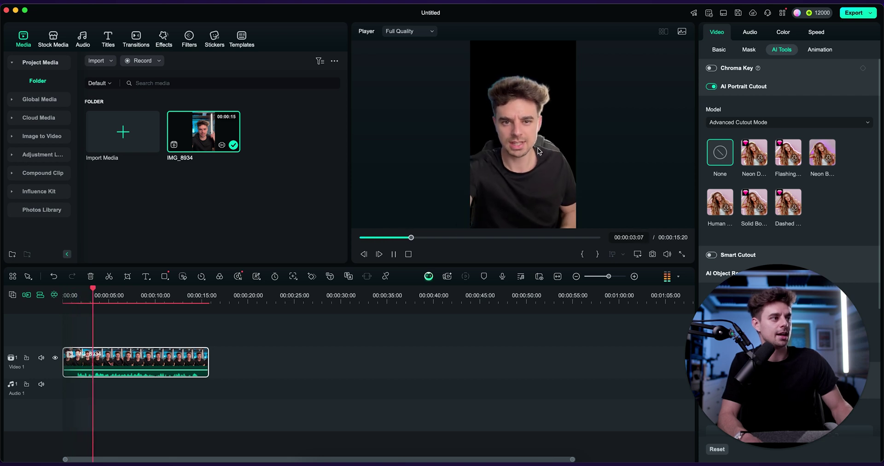
pyautogui.press('space')
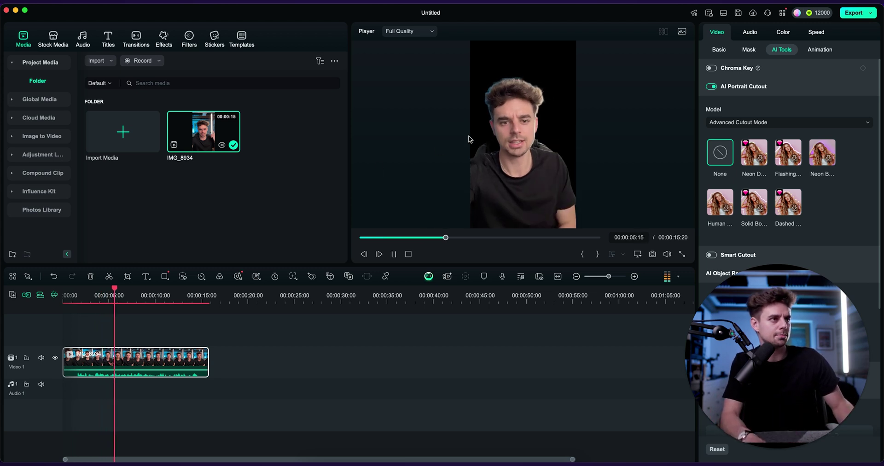
pyautogui.press('space')
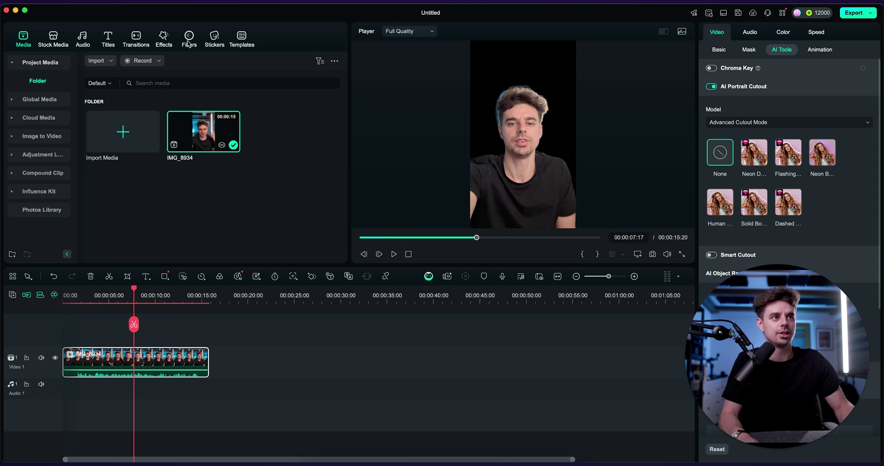
# - Add the Subscribed sticker to the timeline on a track beneath the video
pyautogui.click(214, 37)
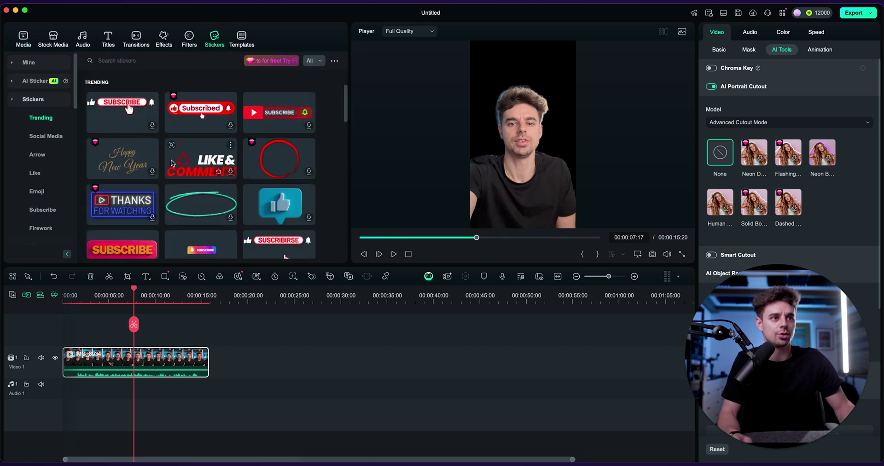
pyautogui.moveTo(196, 115); pyautogui.dragTo(123, 327)
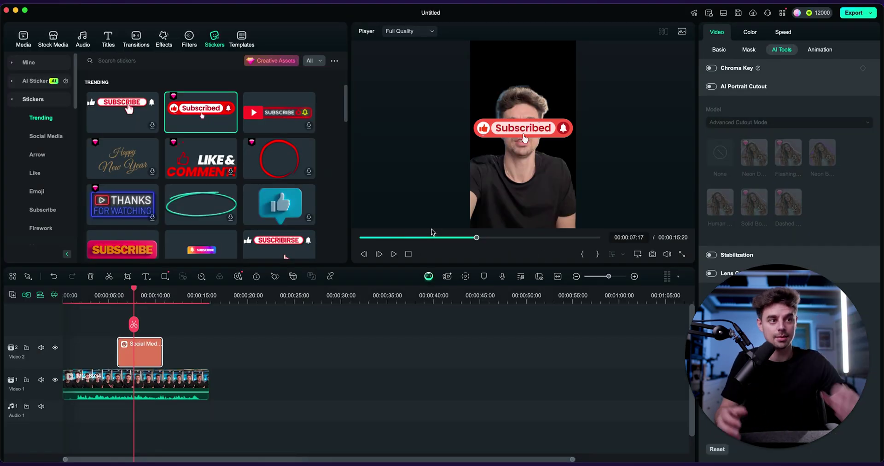
pyautogui.moveTo(138, 353); pyautogui.dragTo(147, 385)
pyautogui.moveTo(89, 292)
pyautogui.mouseDown()
pyautogui.moveTo(79, 292)
pyautogui.moveTo(97, 292)
pyautogui.mouseUp()
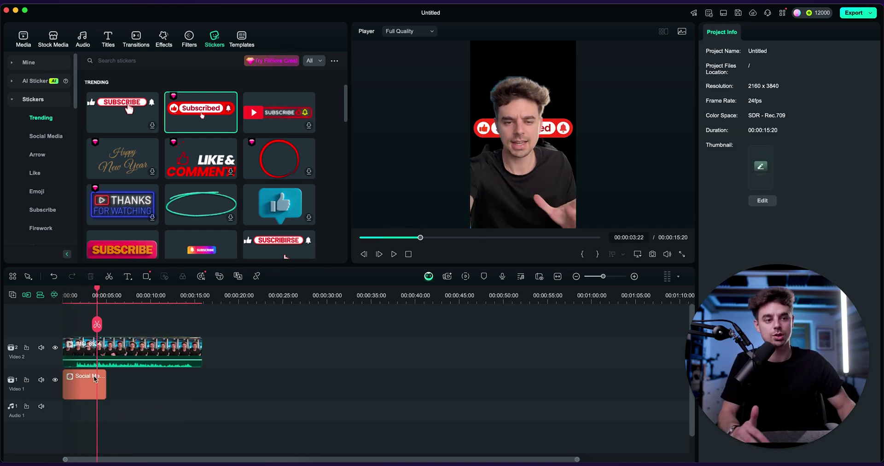
pyautogui.click(85, 386)
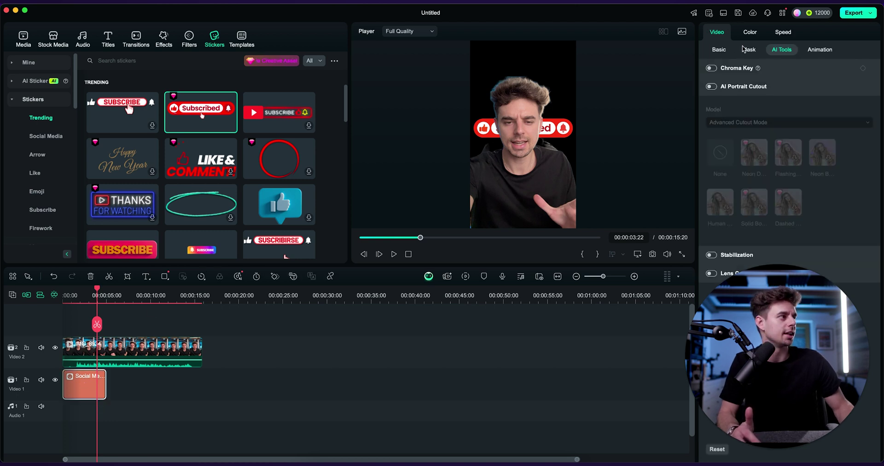
# - Drag the Subscribed sticker to the top of the frame in the preview
pyautogui.click(475, 151)
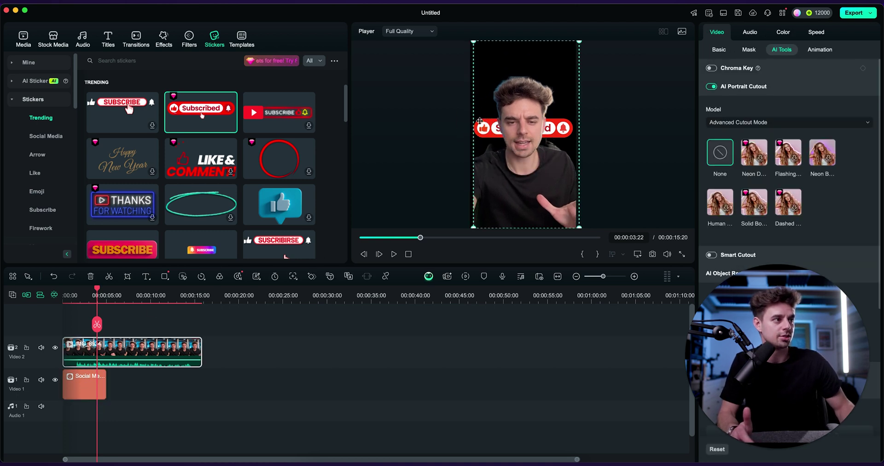
pyautogui.click(489, 129)
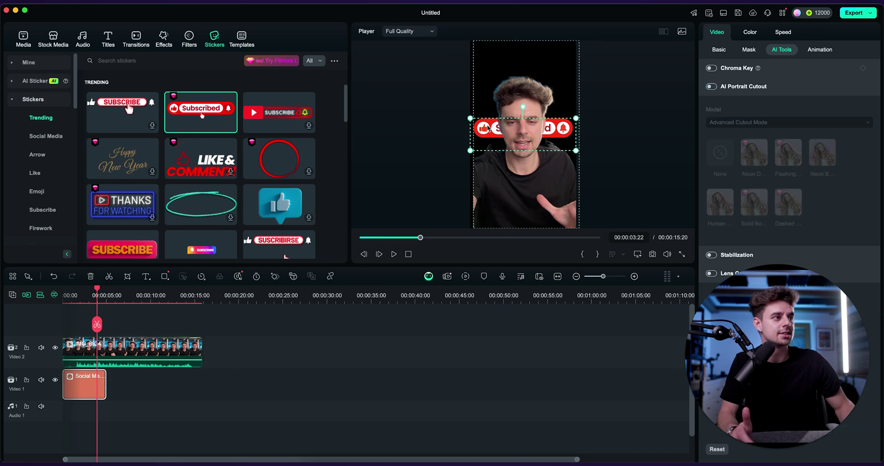
pyautogui.moveTo(470, 133); pyautogui.dragTo(471, 81)
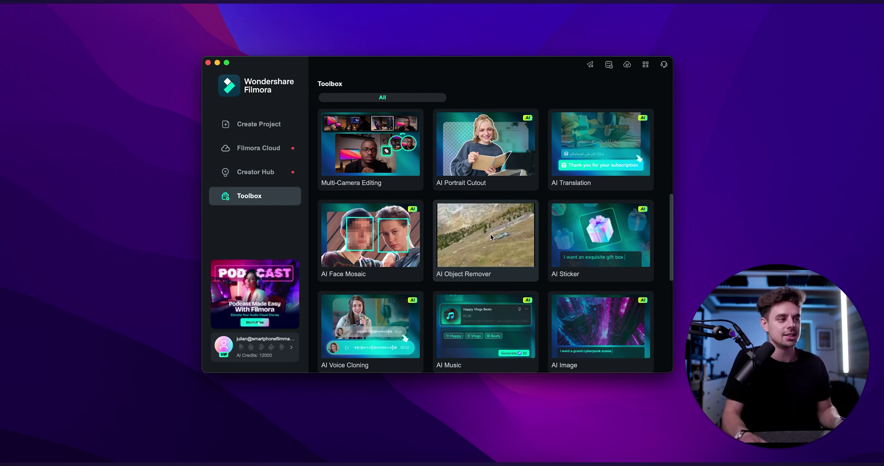
# - Open IMG_8667 from Downloads in AI Object Remover, declining the proxy and answering the resolution prompt
pyautogui.click(490, 234)
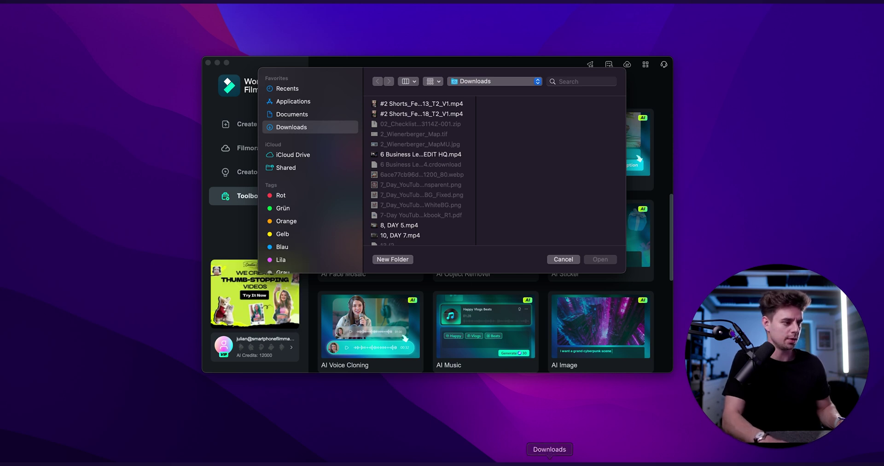
pyautogui.click(549, 462)
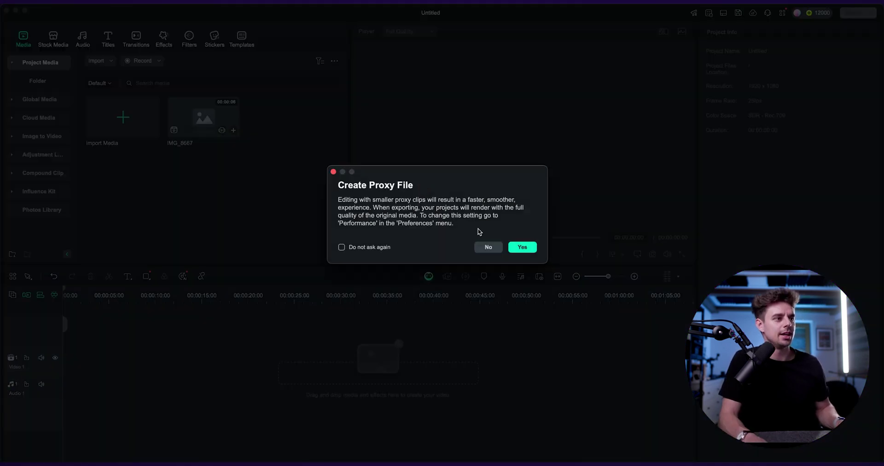
pyautogui.click(497, 247)
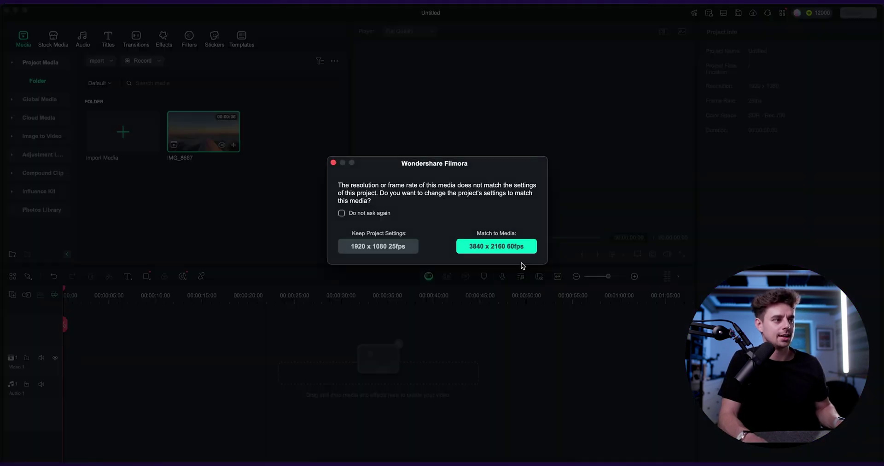
pyautogui.click(488, 247)
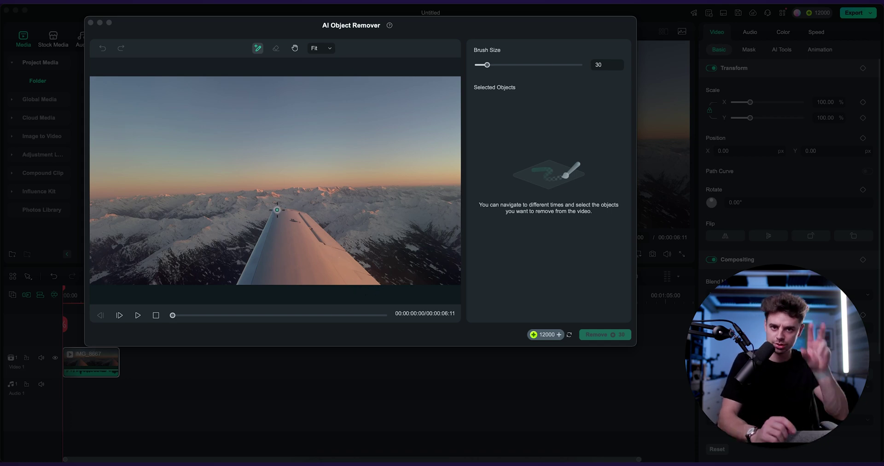
# - Brush over the plane's wing in IMG_8667 and remove it
pyautogui.moveTo(277, 210)
pyautogui.mouseDown()
pyautogui.moveTo(238, 283)
pyautogui.moveTo(269, 217)
pyautogui.moveTo(312, 221)
pyautogui.moveTo(381, 286)
pyautogui.moveTo(239, 284)
pyautogui.mouseUp()
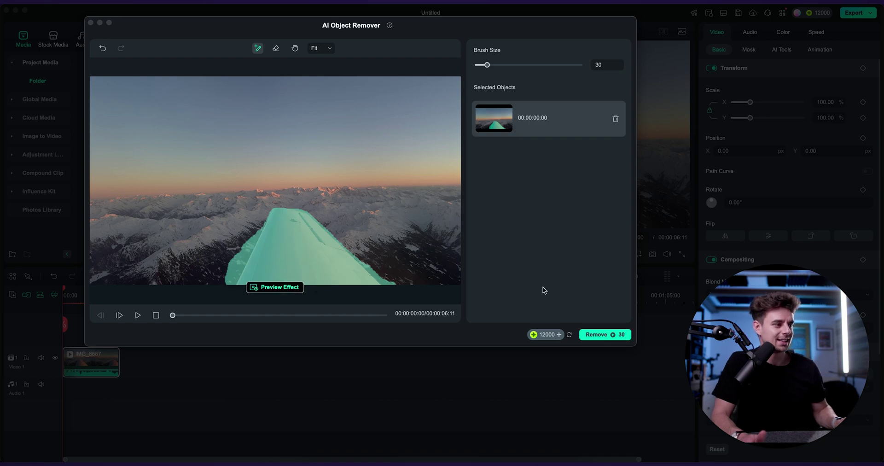
pyautogui.click(596, 335)
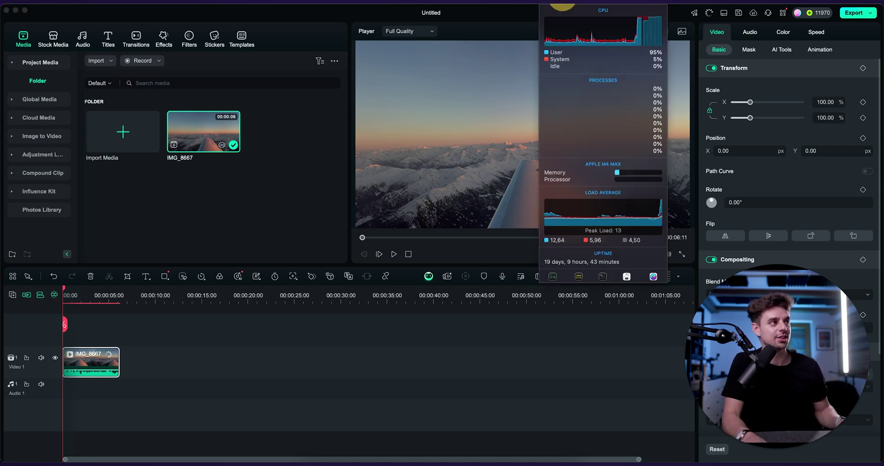
# - Play the wing-free IMG_8667_AIRemove clip from the start, then scrub to 00:00:02:20 and 00:00:03:14
pyautogui.moveTo(644, 24)
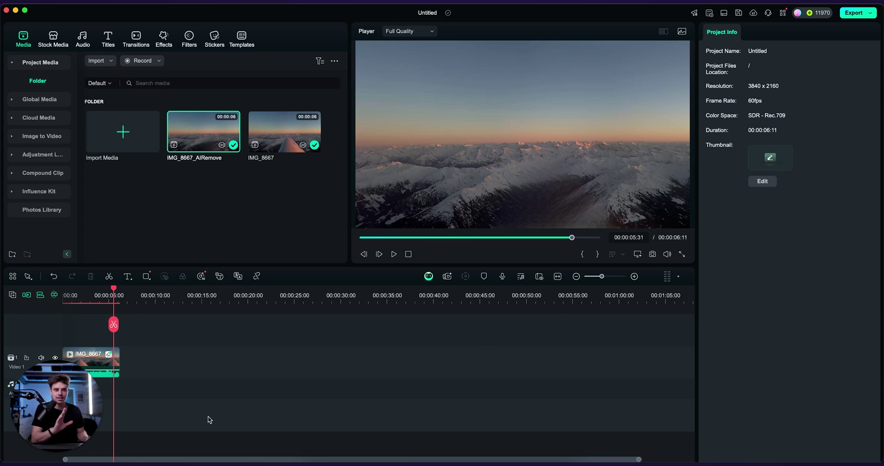
pyautogui.click(54, 448)
pyautogui.moveTo(106, 401); pyautogui.dragTo(737, 389)
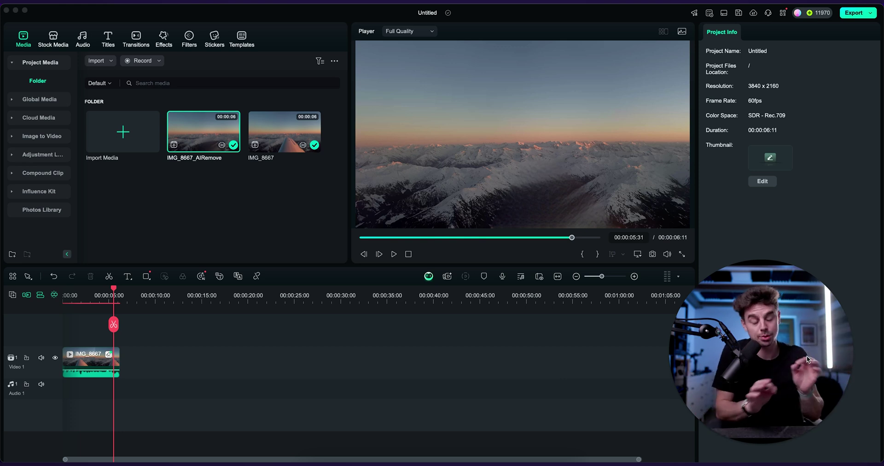
pyautogui.click(68, 296)
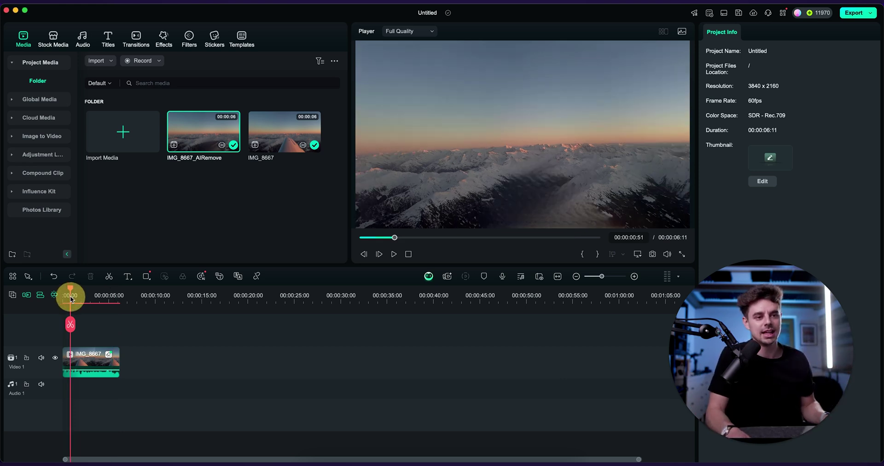
pyautogui.press('space')
pyautogui.press('space')
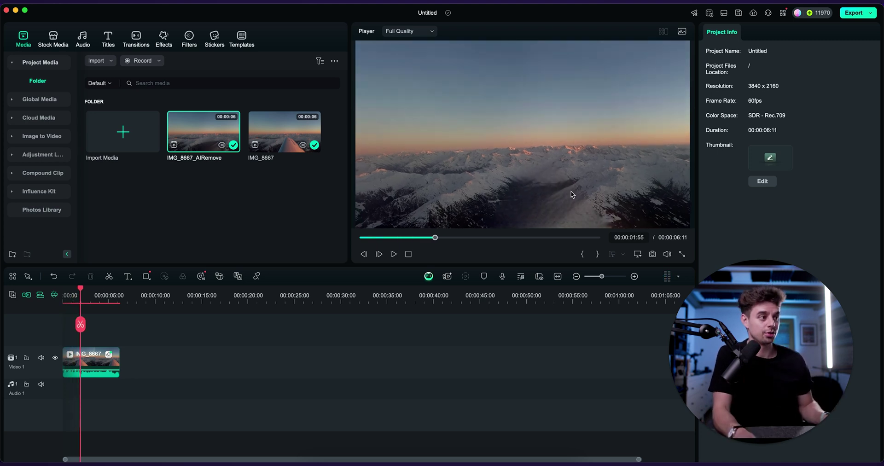
pyautogui.press('space')
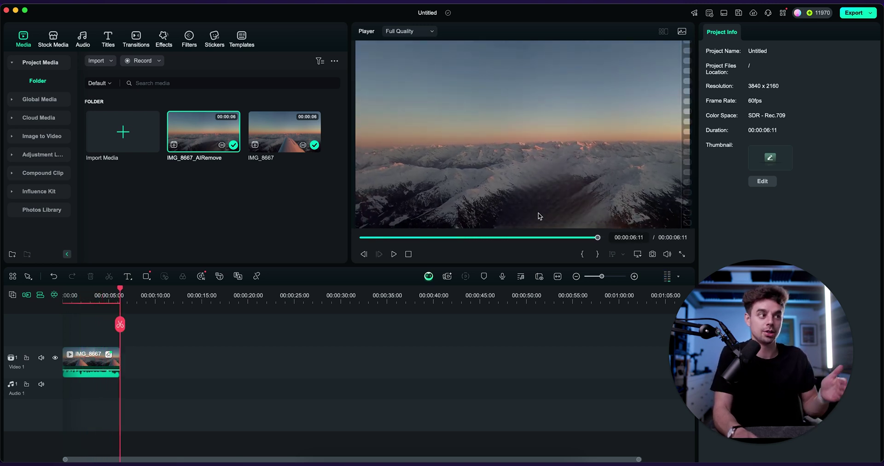
pyautogui.click(84, 299)
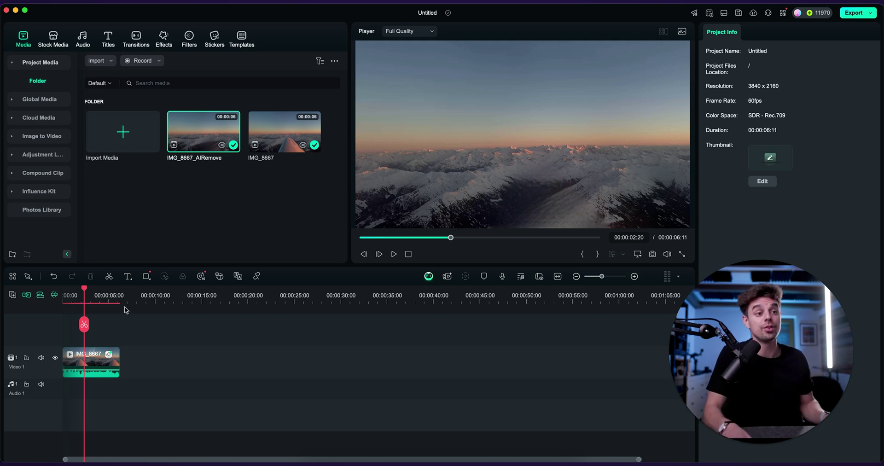
pyautogui.click(92, 300)
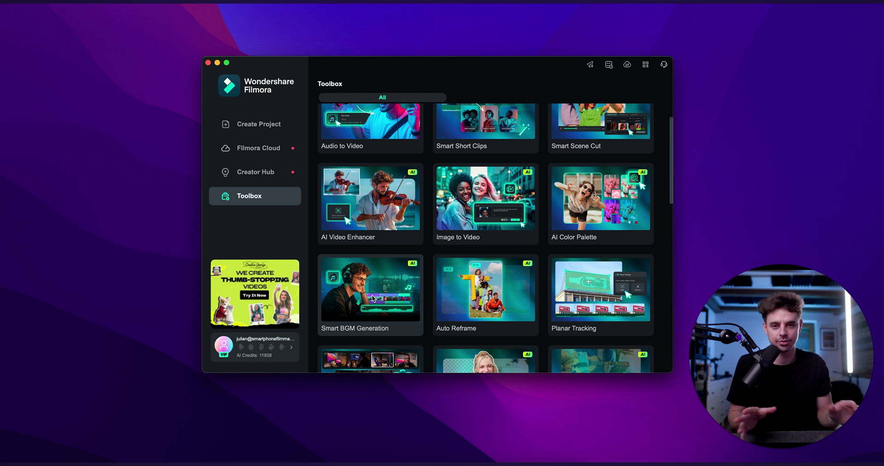
# - Load IMG_8934 from Downloads into Smart BGM Generation, skipping the proxy and matching the project to the media
pyautogui.click(370, 294)
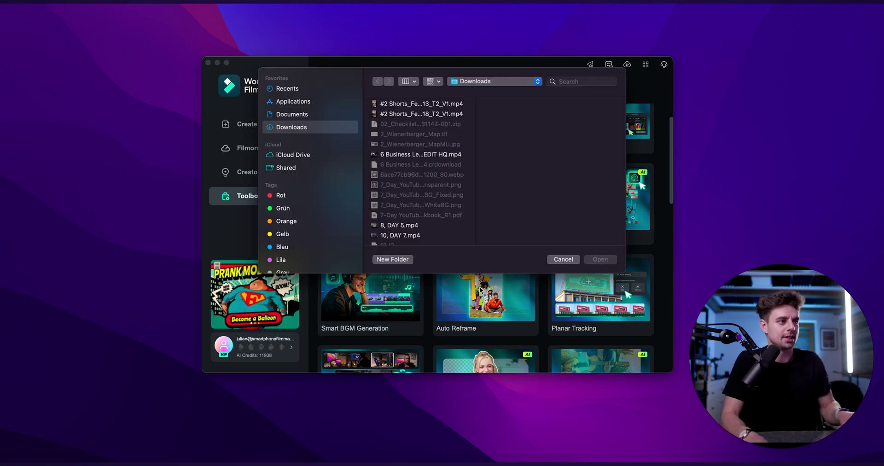
pyautogui.scroll(-5, 427, 207)
pyautogui.doubleClick(424, 208)
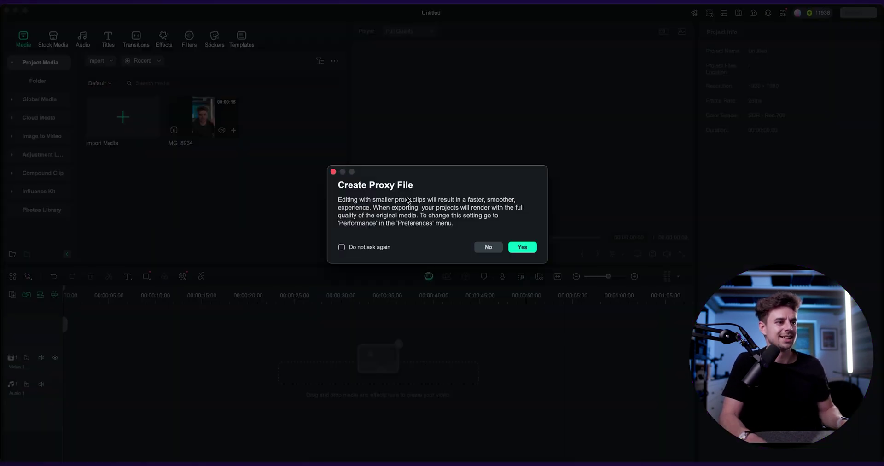
pyautogui.click(493, 249)
pyautogui.click(492, 248)
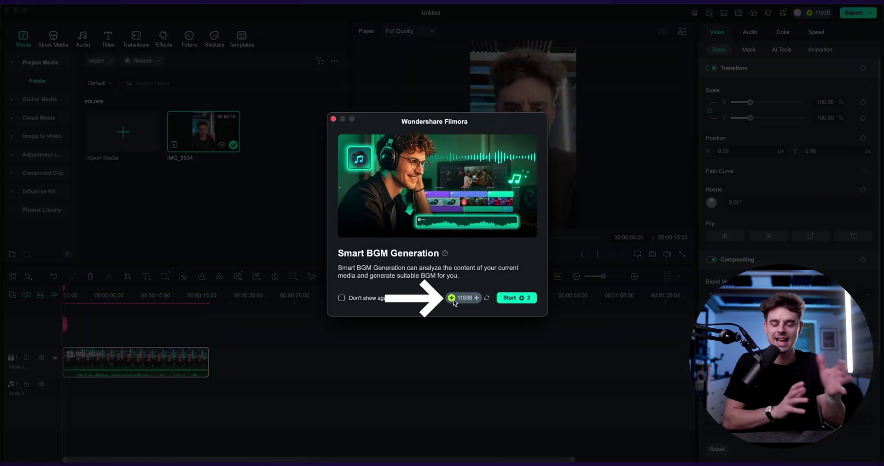
# - Generate background music for IMG_8934 in the background and follow its progress in the Task List
pyautogui.click(521, 300)
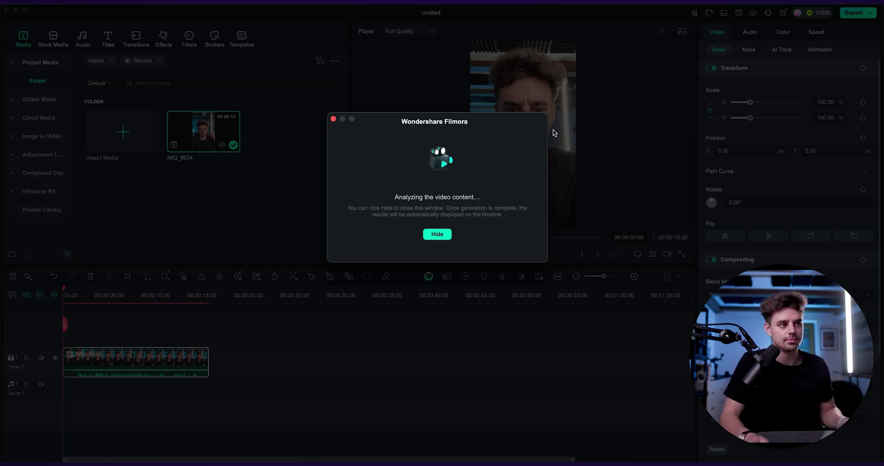
pyautogui.click(437, 235)
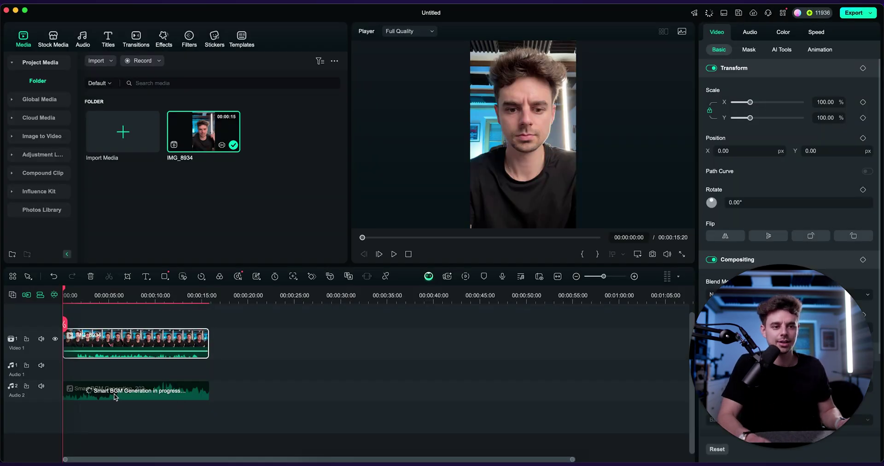
pyautogui.click(711, 14)
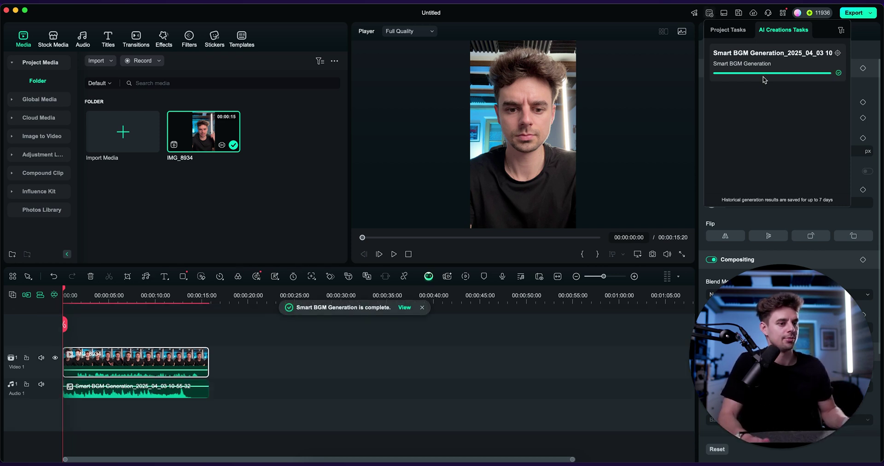
# - Close the task list and play the selfie clip to hear its new background music
pyautogui.click(132, 333)
pyautogui.scroll(-2, 55, 296)
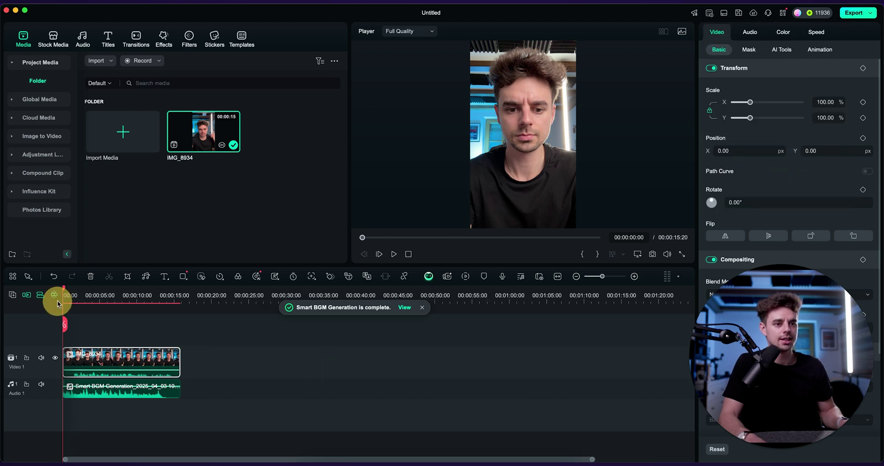
pyautogui.press('XF86AudioLowerVolume')
pyautogui.scroll(-1, 59, 304)
pyautogui.press('space')
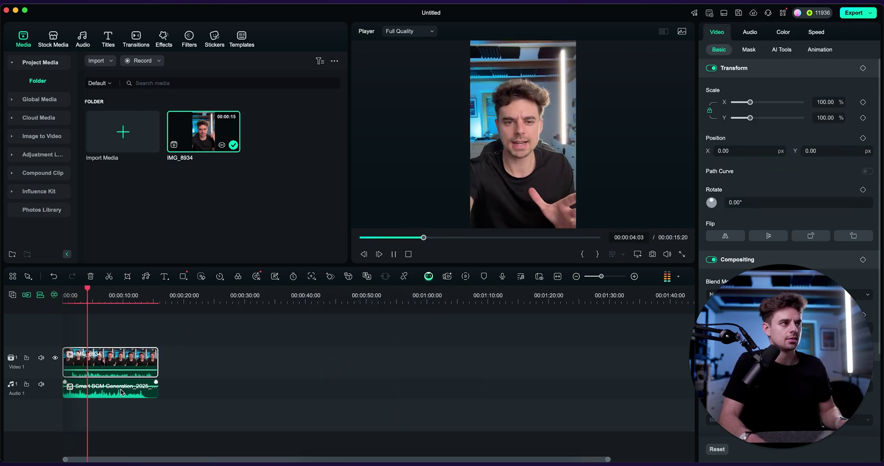
pyautogui.moveTo(119, 391)
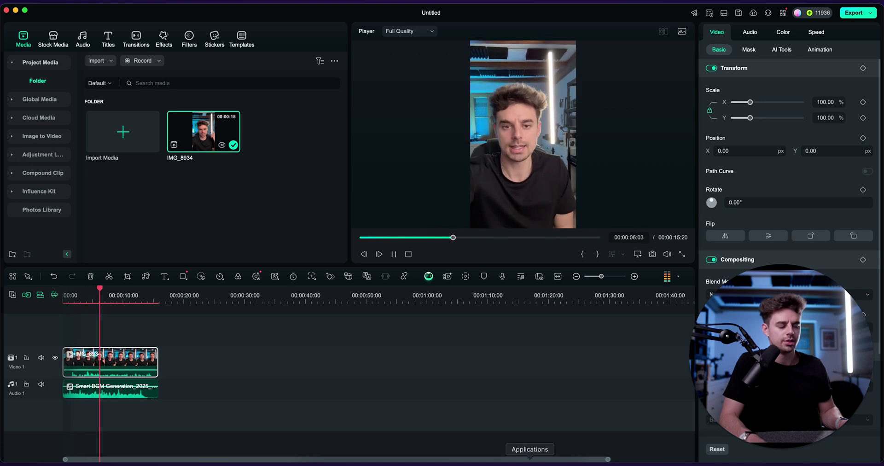
pyautogui.press('space')
pyautogui.moveTo(609, 459); pyautogui.dragTo(474, 456)
# - Drag the Smart BGM clip's volume down to about -25.50 dB and return to 00:00:09:01
pyautogui.click(229, 387)
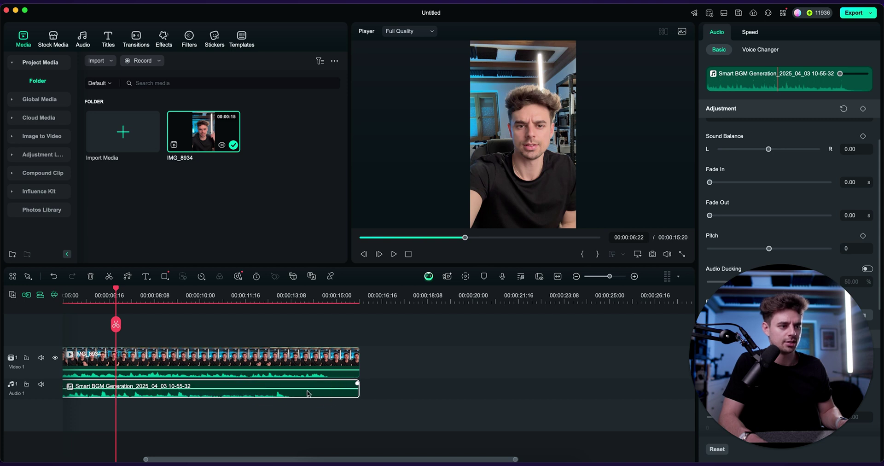
pyautogui.moveTo(307, 391); pyautogui.dragTo(309, 394)
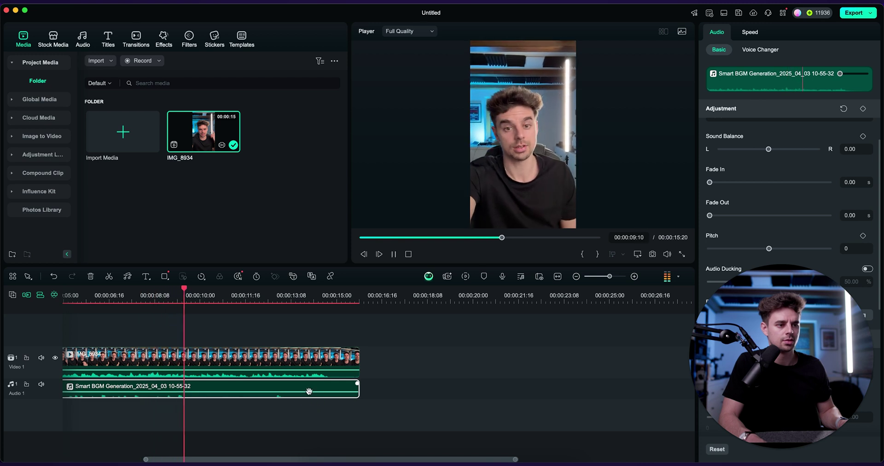
pyautogui.click(310, 390)
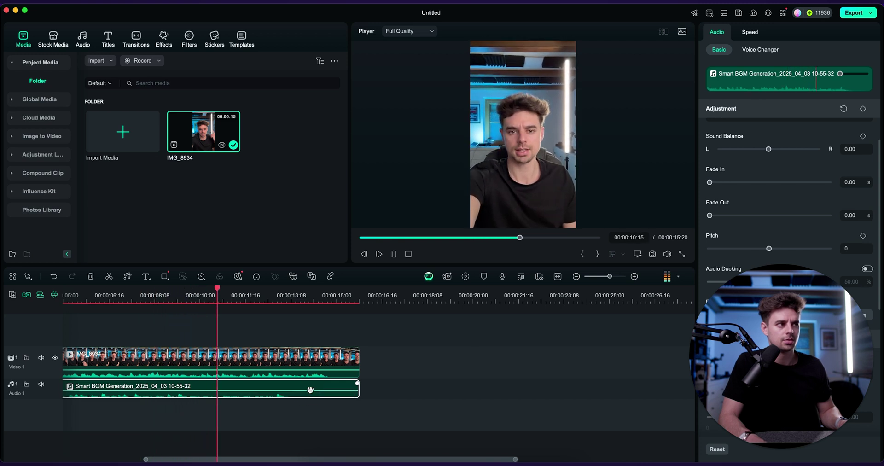
pyautogui.press('space')
pyautogui.click(174, 295)
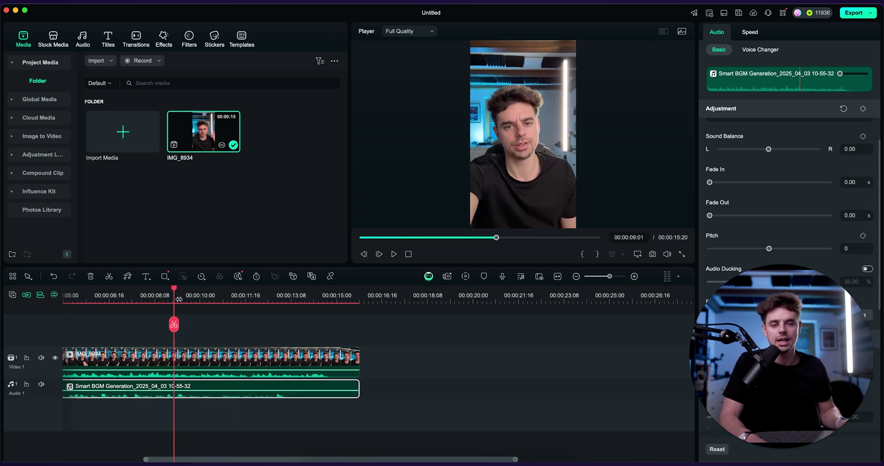